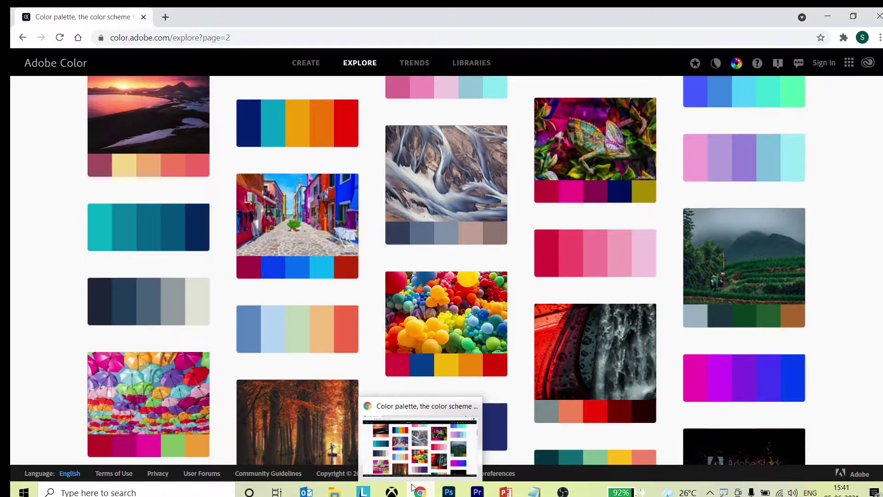
# Step: Switch to the Presentation2 file in PowerPoint and delete the title and subtitle placeholders from the slide
pyautogui.moveTo(506, 491)
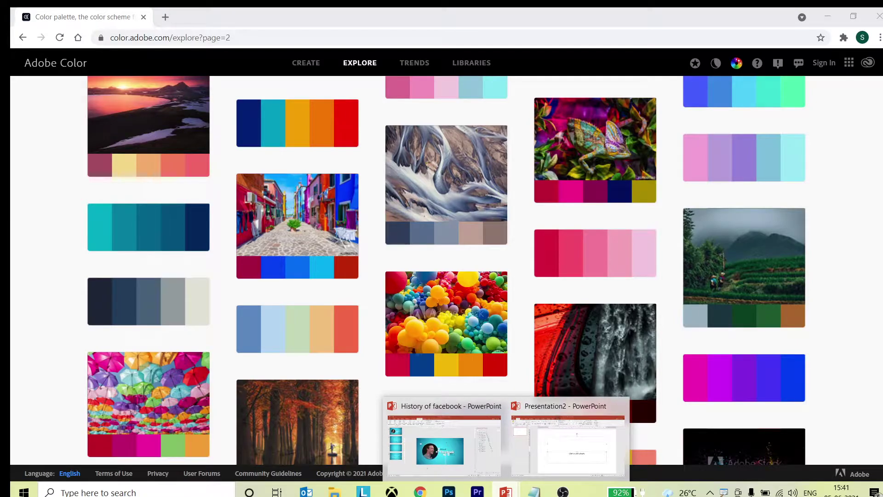
pyautogui.click(537, 457)
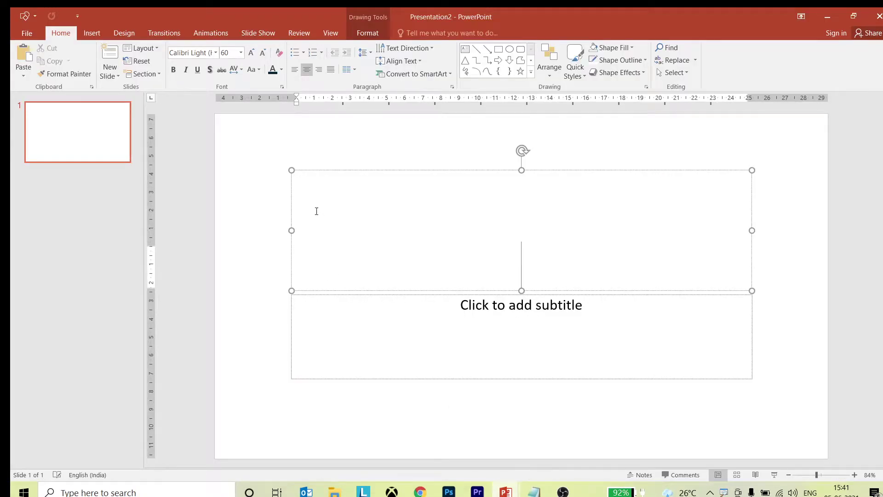
pyautogui.moveTo(201, 129); pyautogui.dragTo(812, 409)
pyautogui.press('Delete')
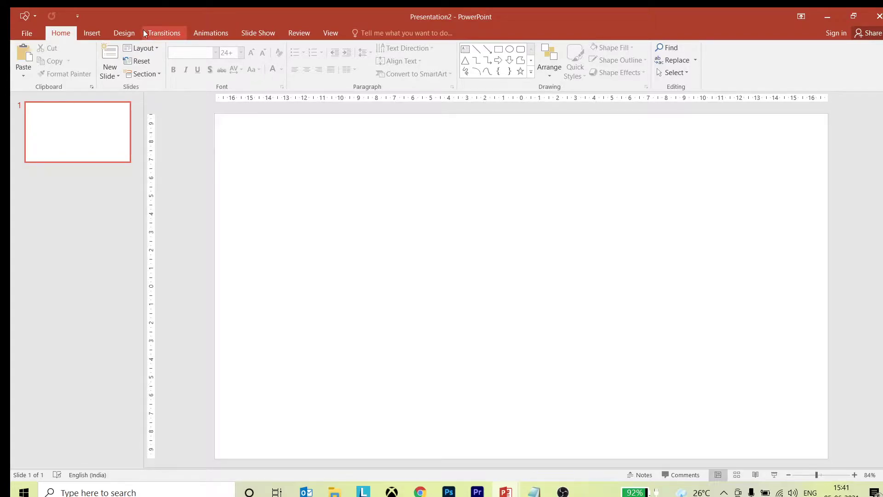
# Step: Examine the theme variant options for effects and colors, including the custom color sets Custom 1 and Mytheme01
pyautogui.click(124, 33)
pyautogui.click(779, 73)
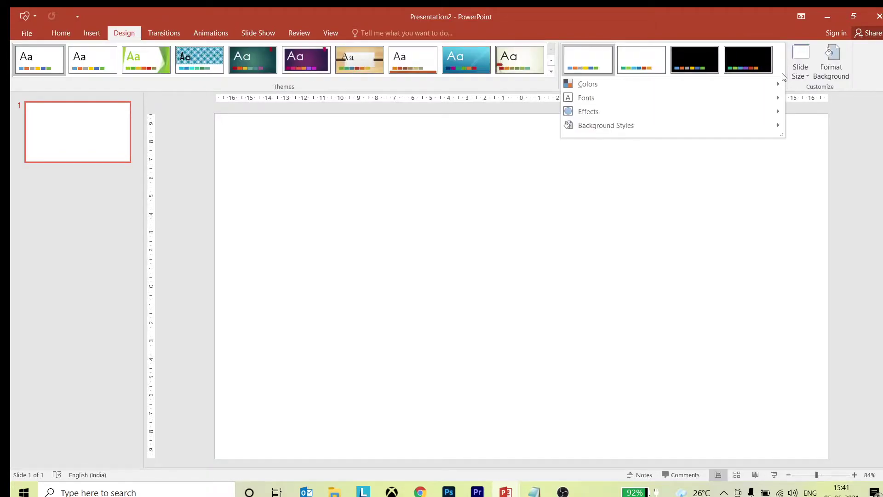
pyautogui.moveTo(722, 87)
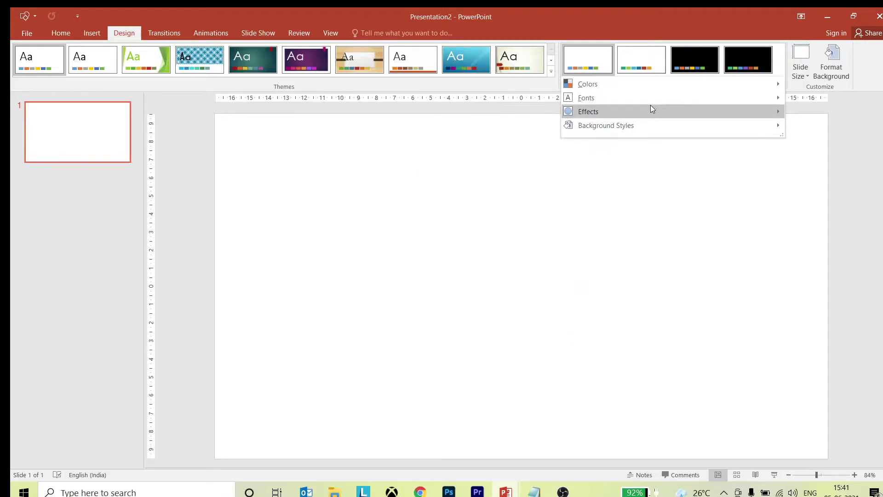
pyautogui.moveTo(650, 110)
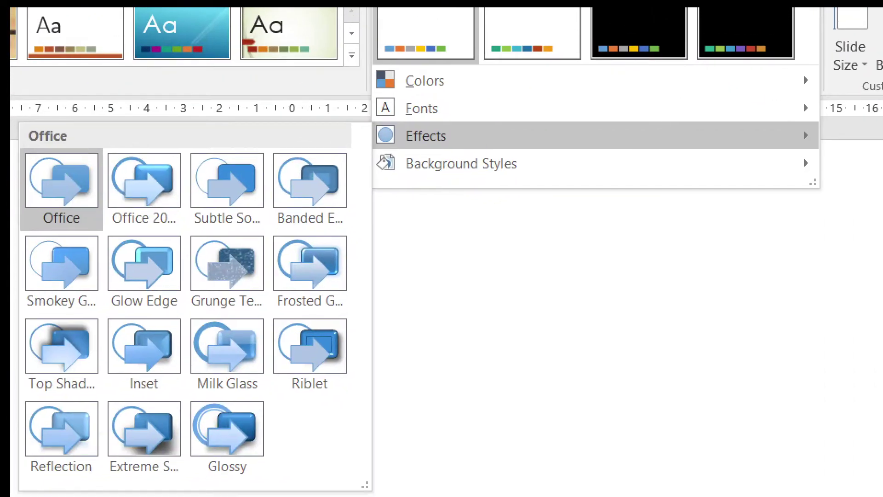
pyautogui.press('Escape')
pyautogui.click(780, 73)
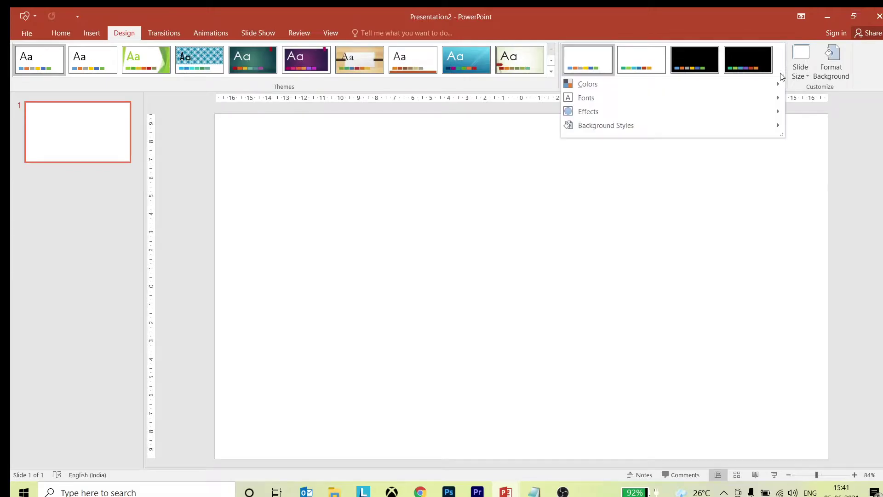
pyautogui.moveTo(720, 86)
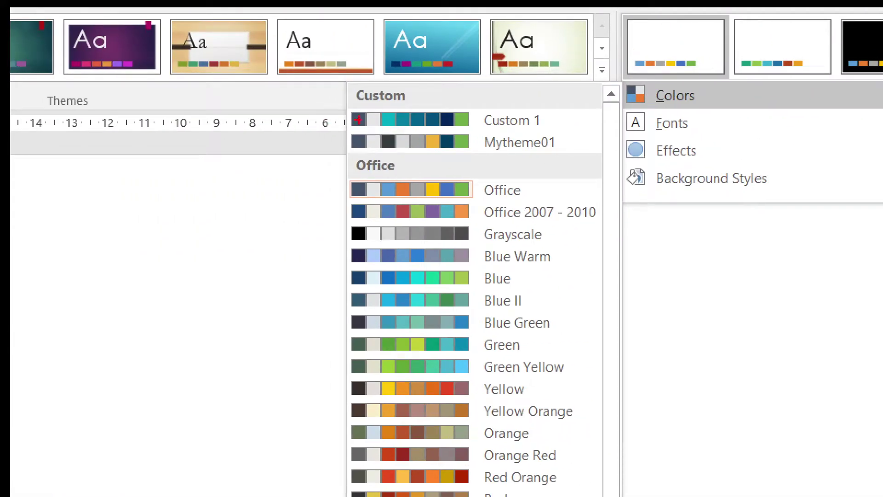
pyautogui.moveTo(337, 100); pyautogui.dragTo(600, 151)
pyautogui.moveTo(344, 105)
pyautogui.mouseDown()
pyautogui.moveTo(478, 132)
pyautogui.moveTo(510, 157)
pyautogui.moveTo(523, 221)
pyautogui.moveTo(514, 175)
pyautogui.moveTo(534, 199)
pyautogui.moveTo(525, 271)
pyautogui.mouseUp()
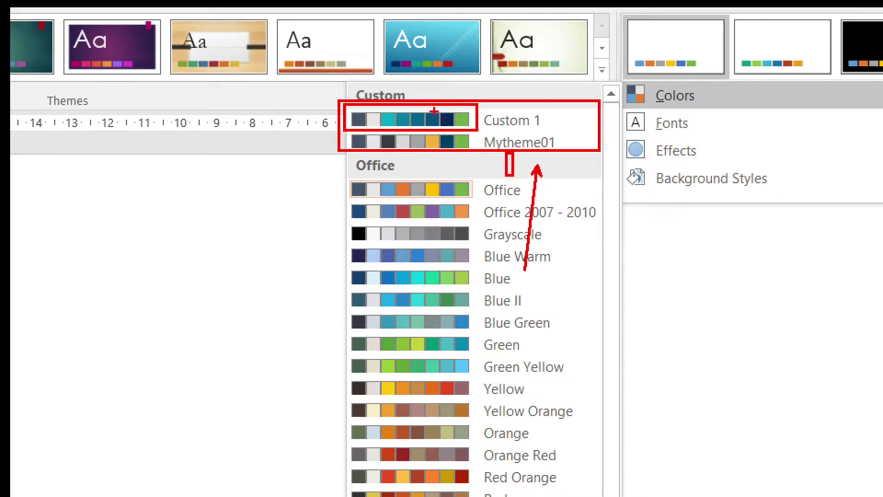
pyautogui.moveTo(380, 106); pyautogui.dragTo(456, 130)
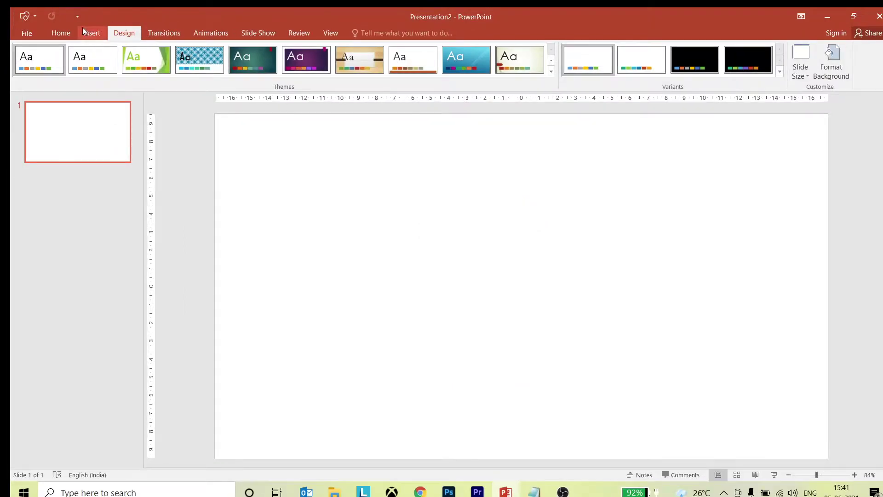
# Step: Open the background formatting options for the blank slide and apply a gradient fill
pyautogui.click(68, 33)
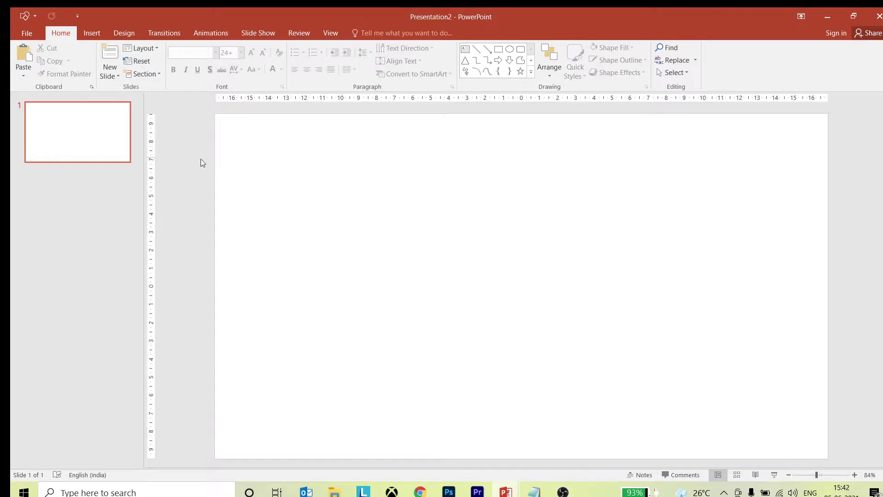
pyautogui.rightClick(87, 117)
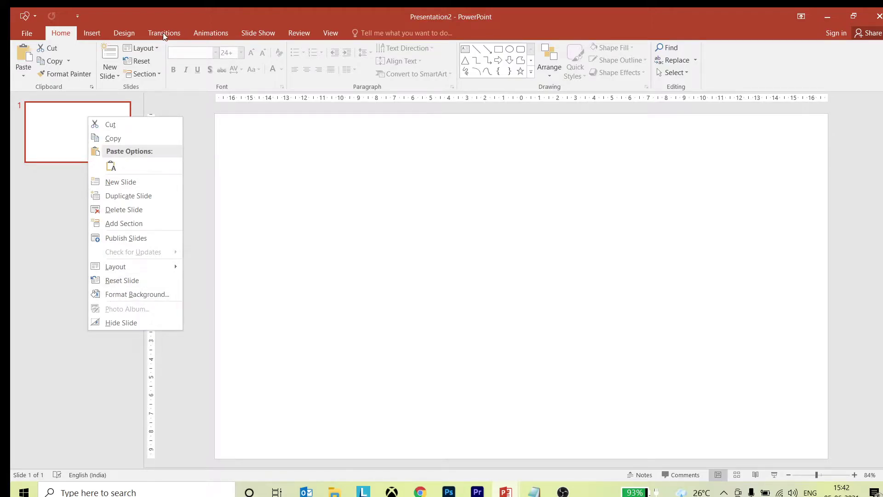
pyautogui.click(136, 34)
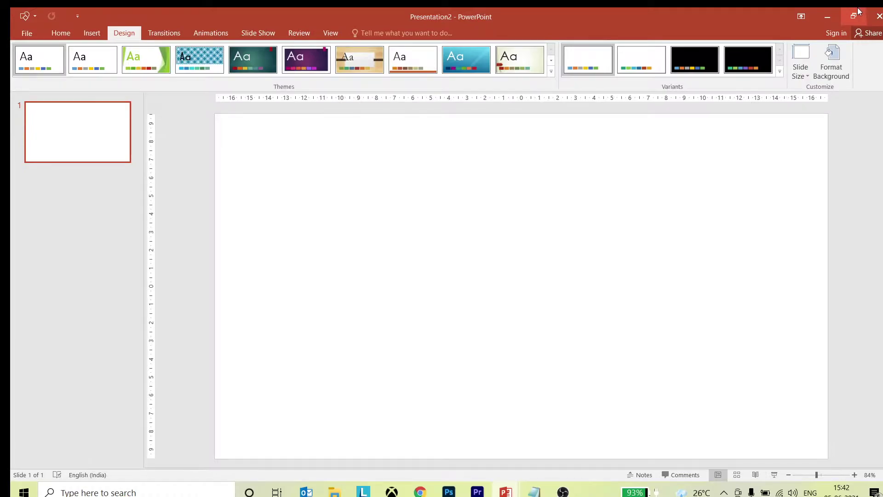
pyautogui.click(785, 43)
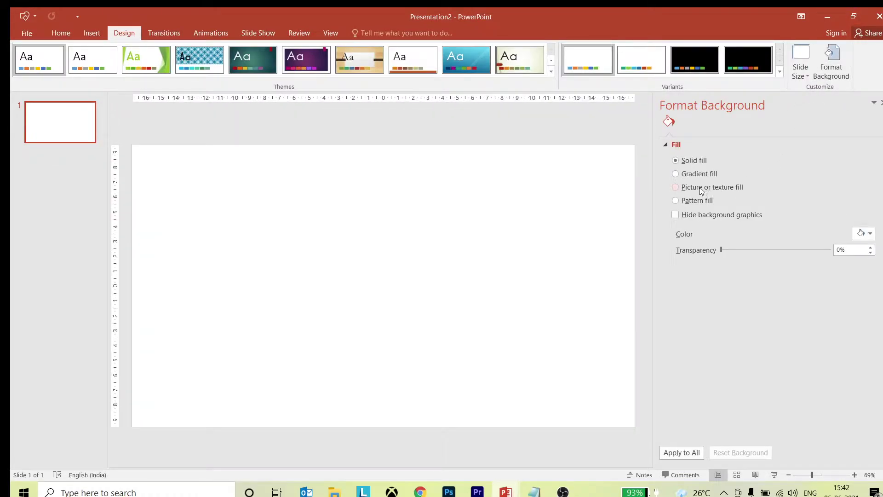
pyautogui.click(681, 175)
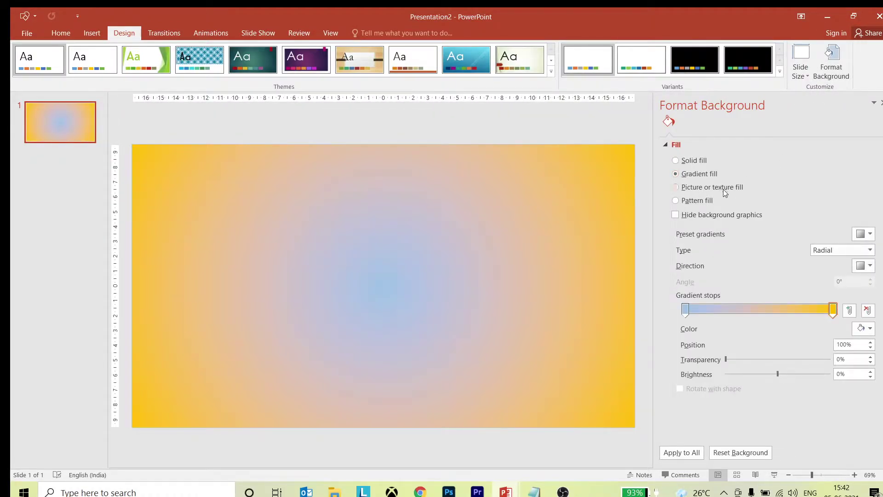
# Step: Review the theme colors available for the first stop of the background gradient
pyautogui.click(685, 311)
pyautogui.click(865, 330)
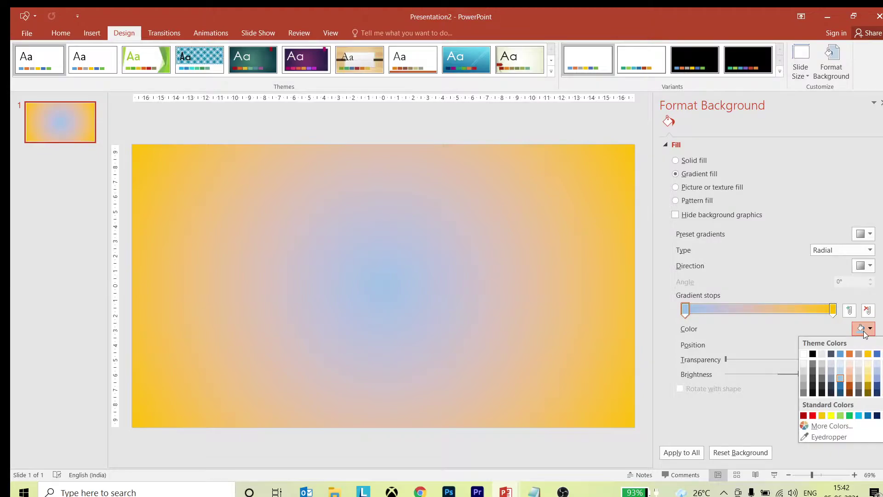
pyautogui.click(867, 334)
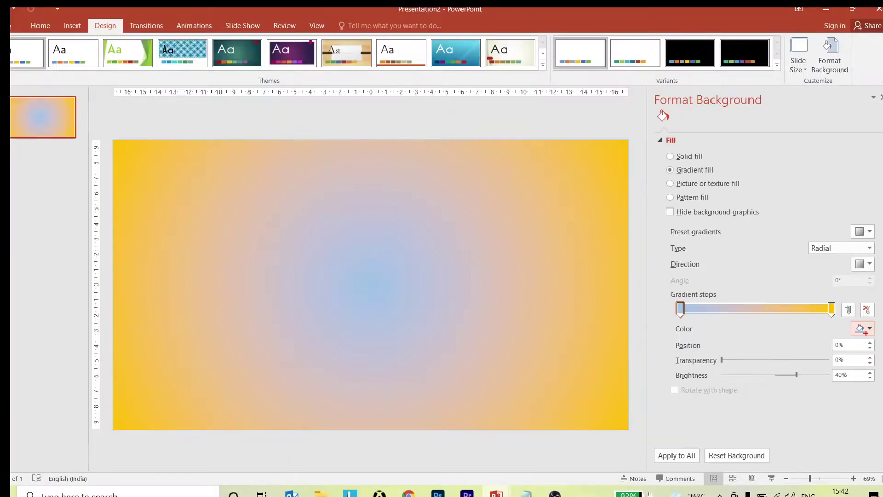
pyautogui.click(840, 330)
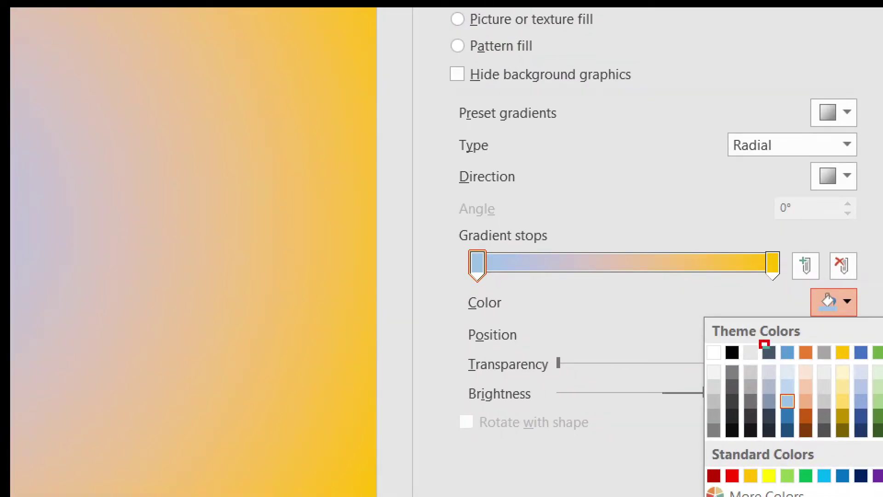
pyautogui.moveTo(761, 342)
pyautogui.mouseDown()
pyautogui.moveTo(826, 365)
pyautogui.moveTo(854, 364)
pyautogui.mouseUp()
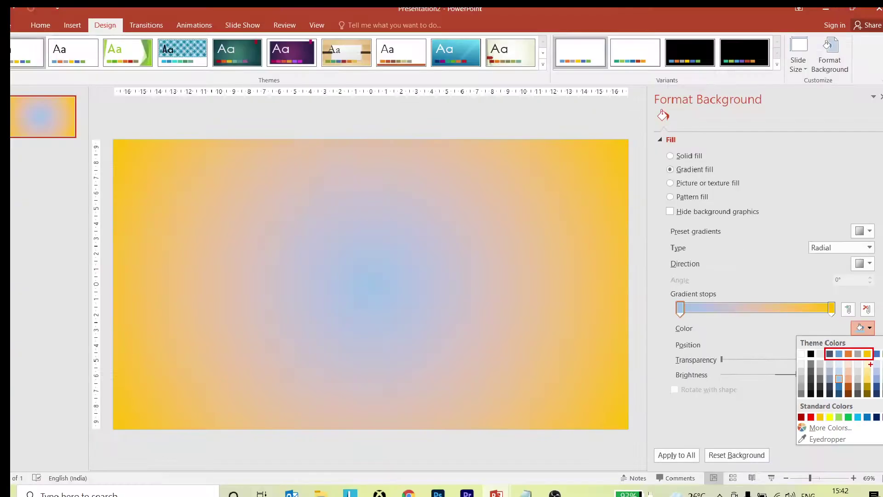
pyautogui.click(591, 180)
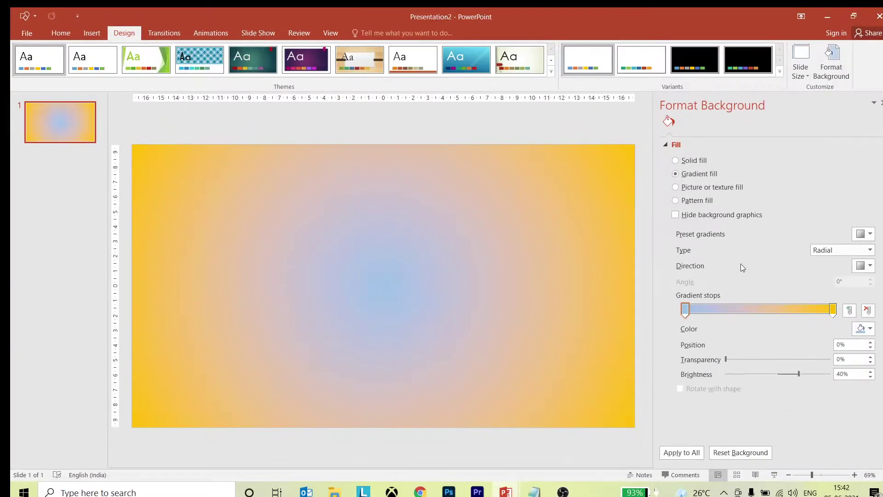
# Step: Apply the Custom 1 color set to the presentation theme
pyautogui.click(780, 73)
pyautogui.moveTo(767, 86)
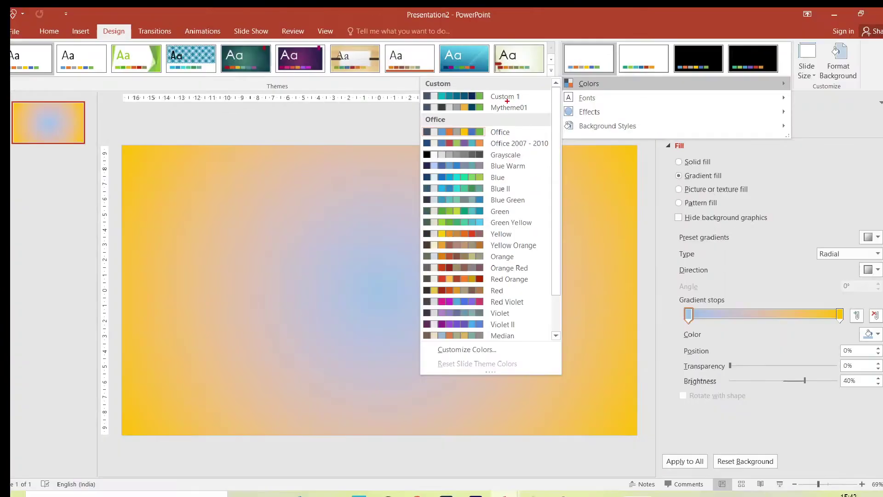
pyautogui.click(469, 107)
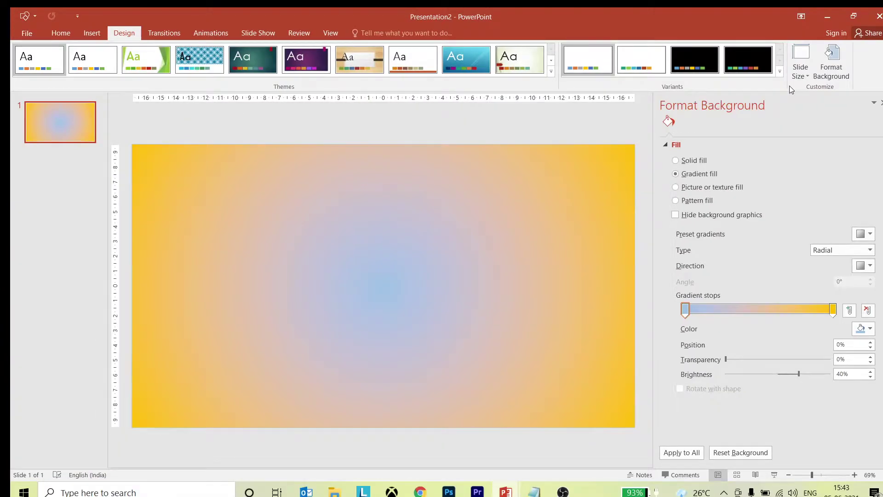
pyautogui.click(780, 72)
pyautogui.moveTo(714, 83)
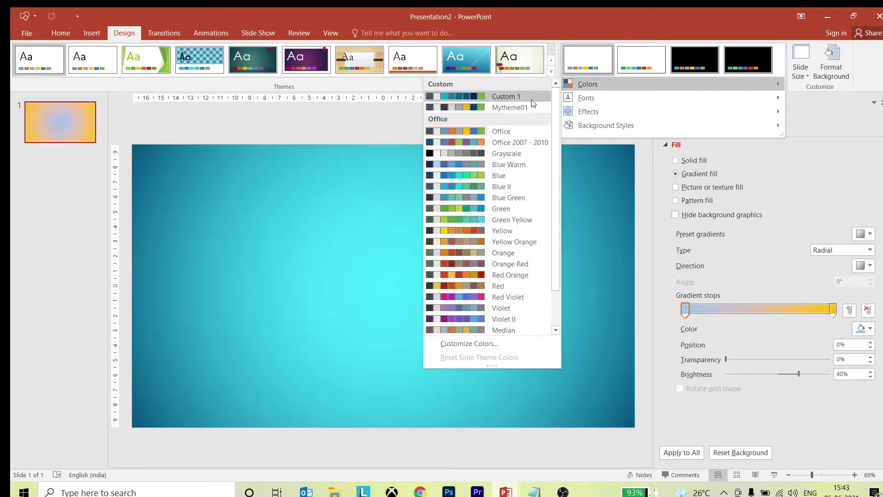
pyautogui.click(531, 101)
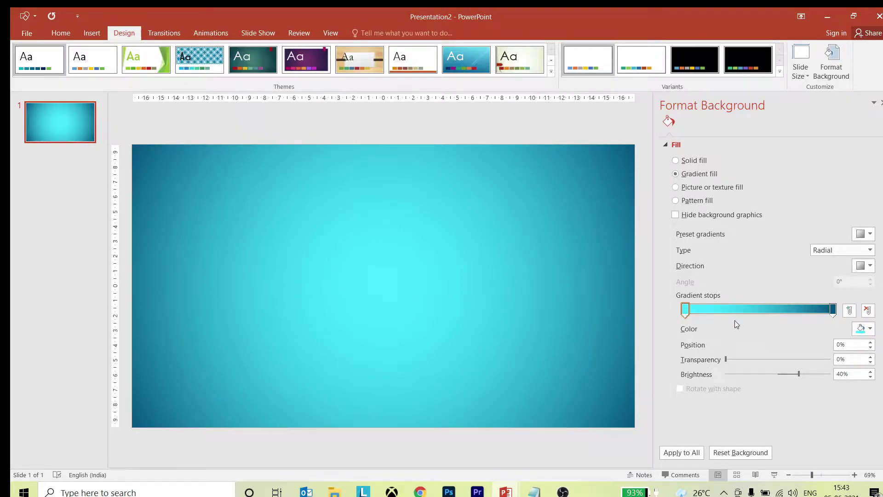
# Step: Check which theme colors the first and last stops of the background gradient use
pyautogui.click(686, 309)
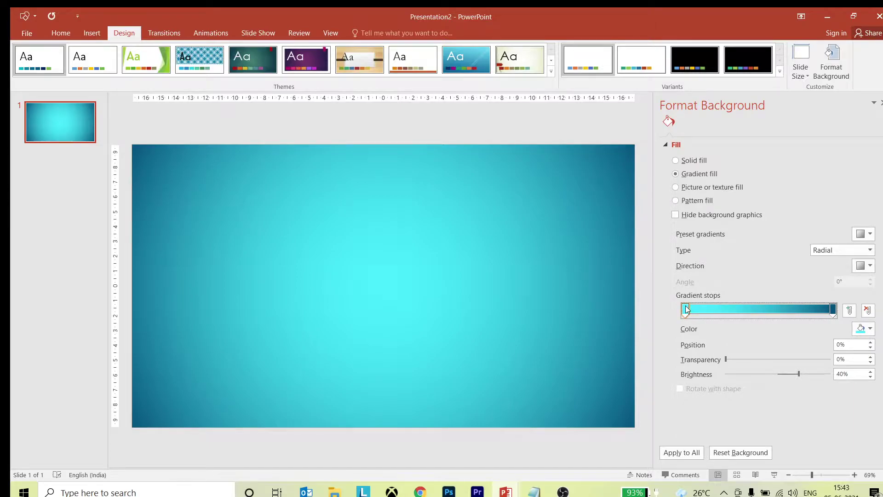
pyautogui.click(869, 329)
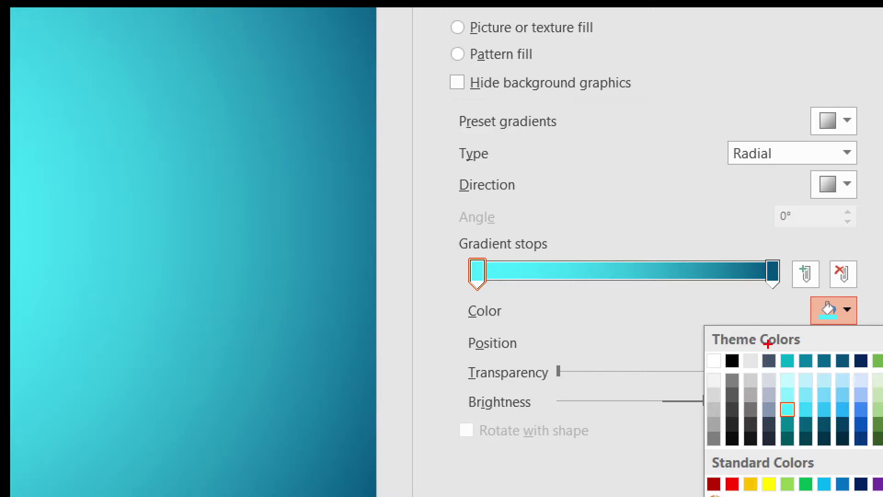
pyautogui.moveTo(831, 344); pyautogui.dragTo(848, 399)
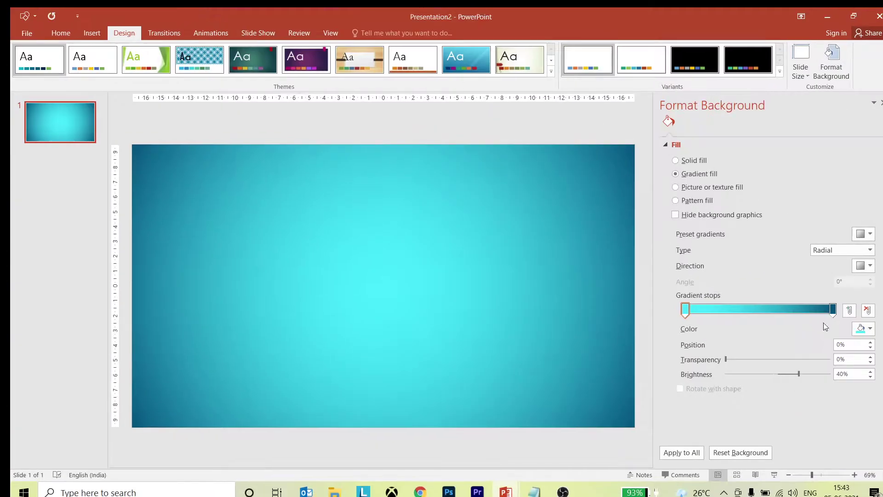
pyautogui.click(833, 310)
pyautogui.click(869, 328)
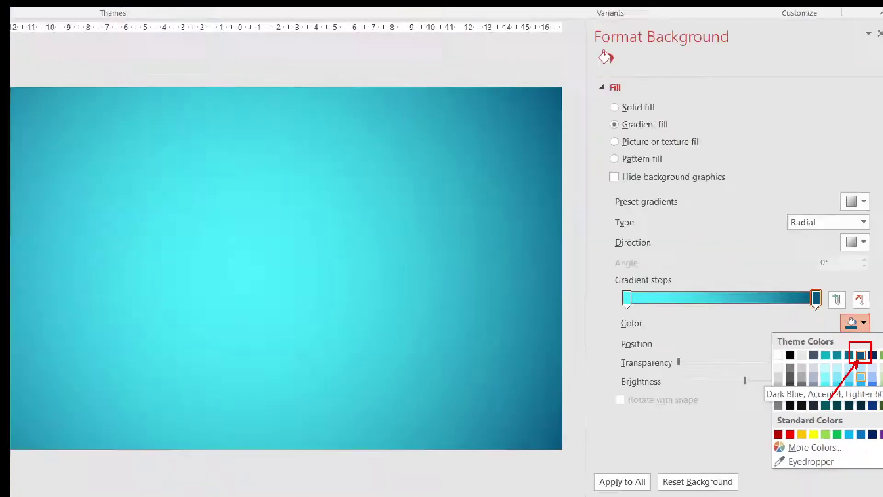
pyautogui.click(843, 358)
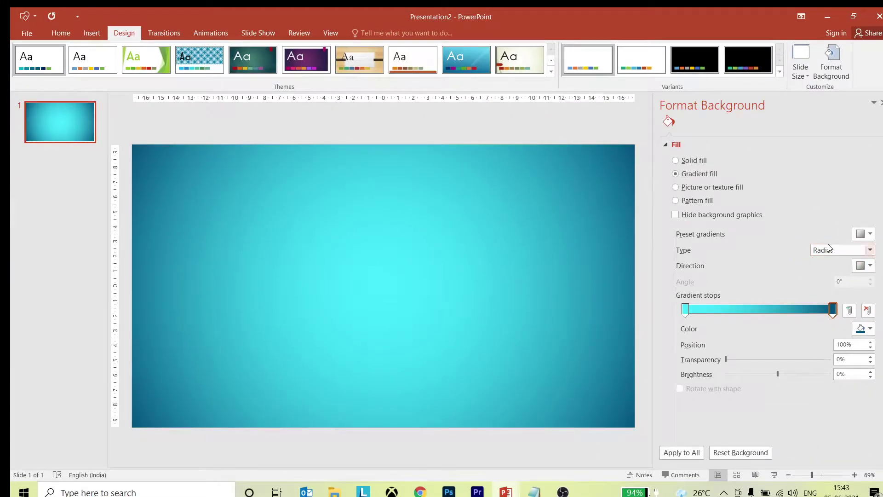
# Step: Change the background gradient type to Linear and review the available gradient direction presets
pyautogui.click(830, 249)
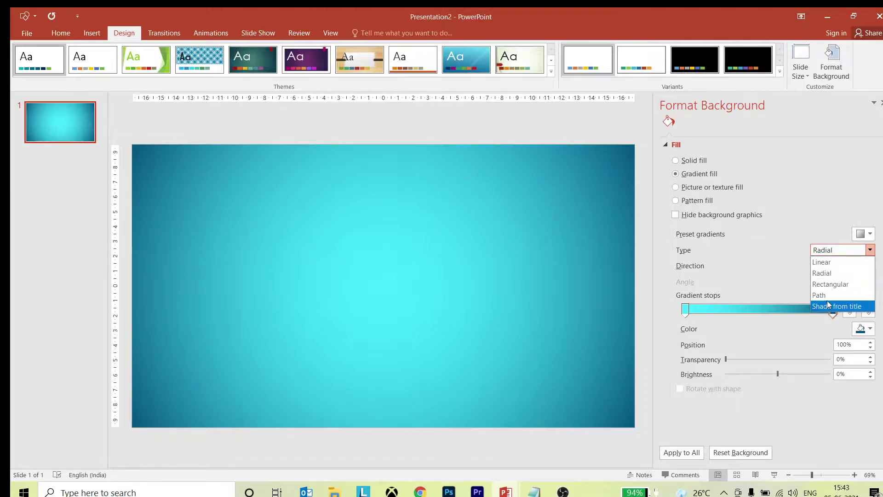
pyautogui.click(828, 262)
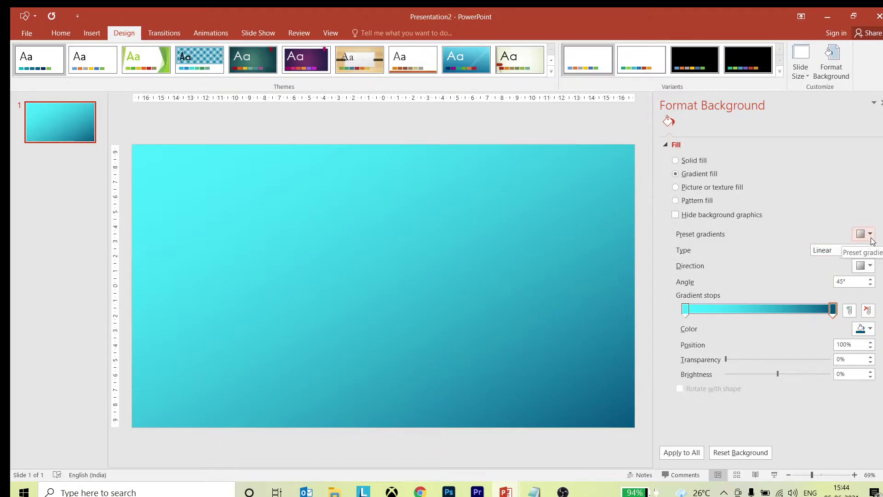
pyautogui.click(873, 266)
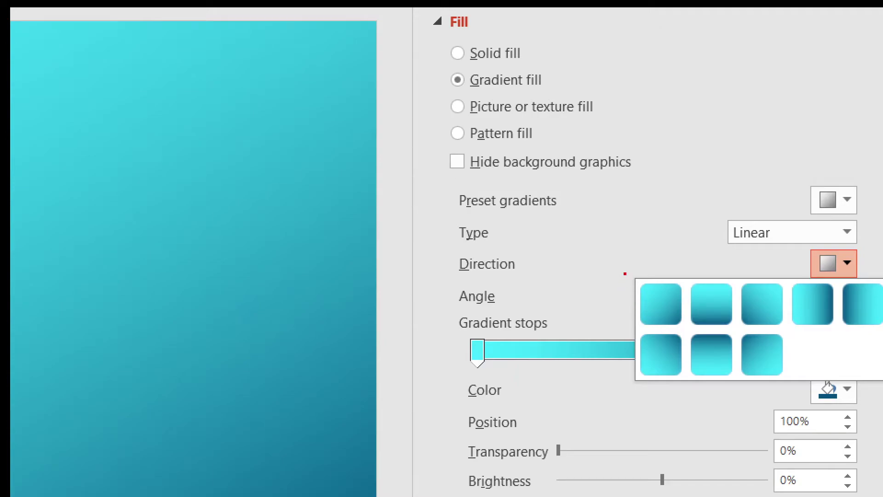
pyautogui.moveTo(625, 273); pyautogui.dragTo(688, 330)
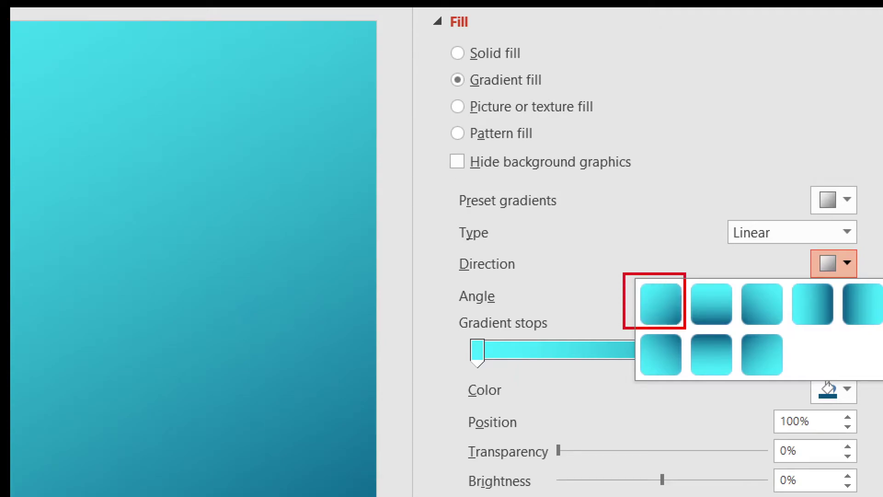
pyautogui.moveTo(695, 270)
pyautogui.mouseDown()
pyautogui.moveTo(738, 324)
pyautogui.moveTo(696, 271)
pyautogui.mouseUp()
pyautogui.moveTo(742, 295)
pyautogui.mouseDown()
pyautogui.moveTo(743, 270)
pyautogui.moveTo(743, 295)
pyautogui.mouseUp()
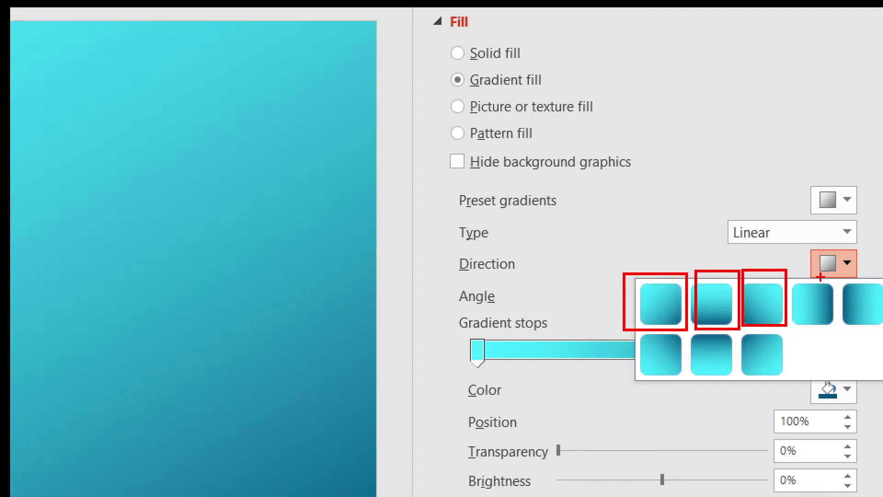
pyautogui.press('Escape')
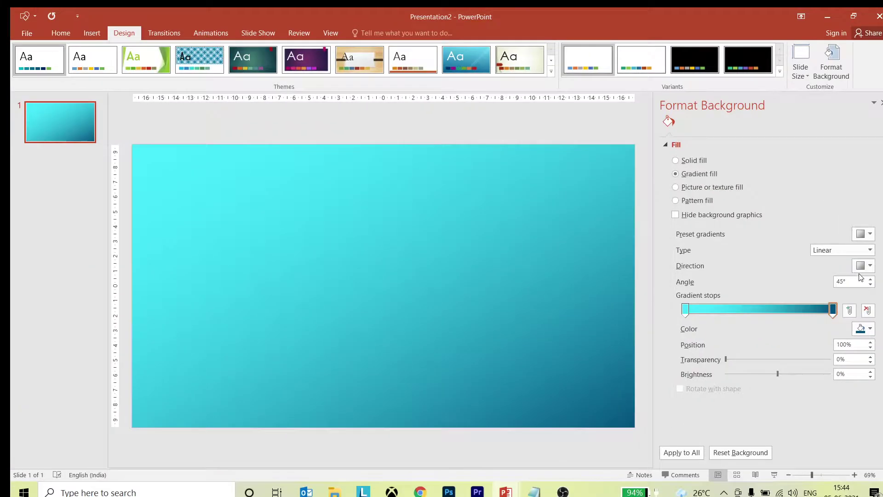
# Step: Set the slide background's gradient type to Radial with the from-center direction and apply it to all slides
pyautogui.click(869, 250)
pyautogui.click(834, 273)
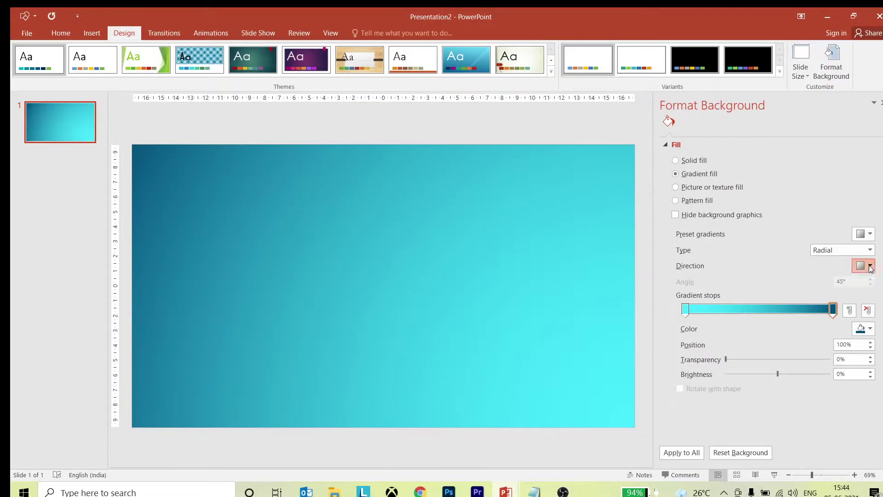
pyautogui.click(847, 263)
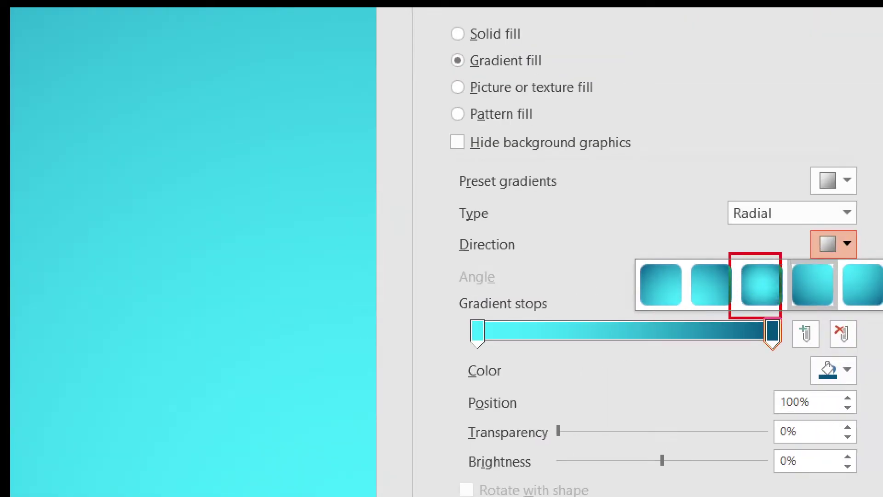
pyautogui.click(847, 243)
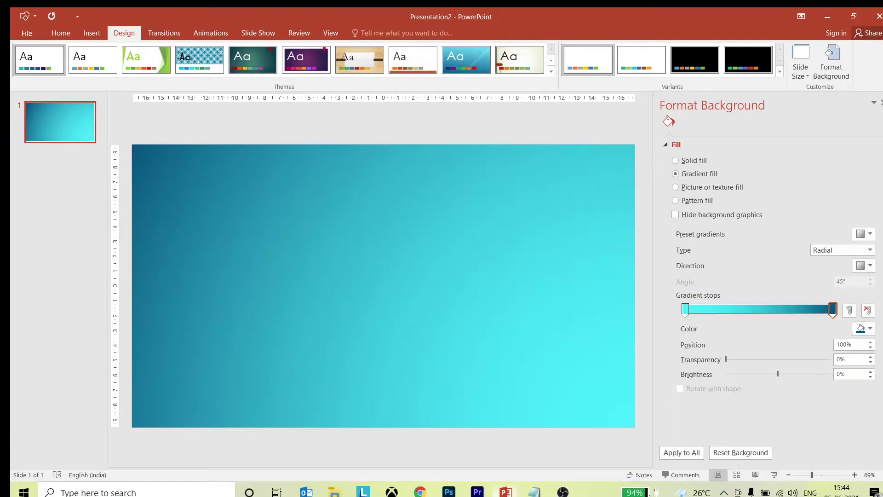
pyautogui.click(863, 266)
pyautogui.click(836, 290)
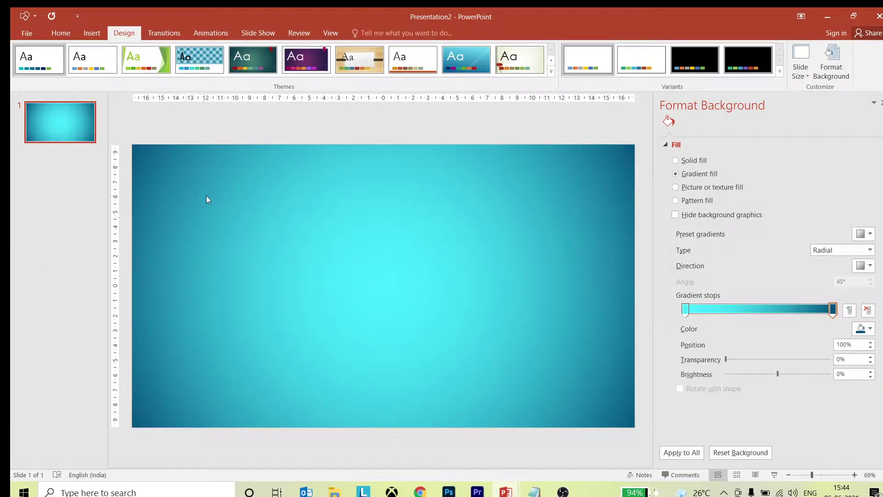
pyautogui.click(682, 452)
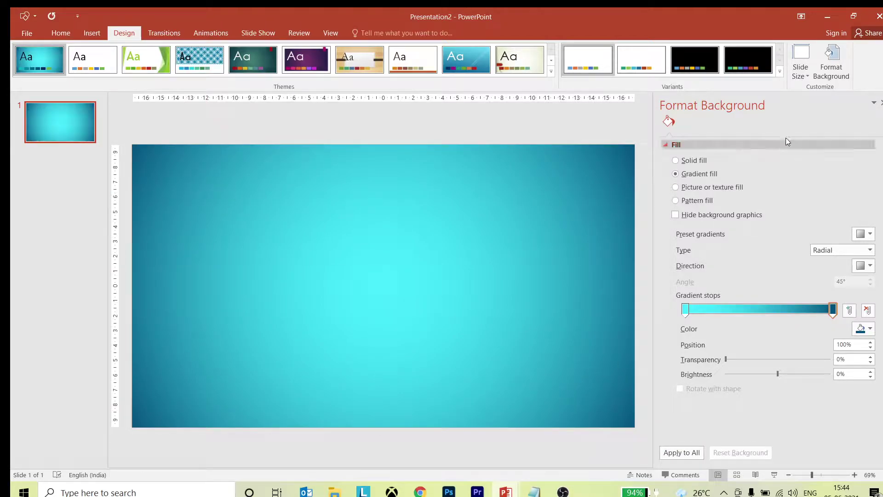
pyautogui.click(881, 102)
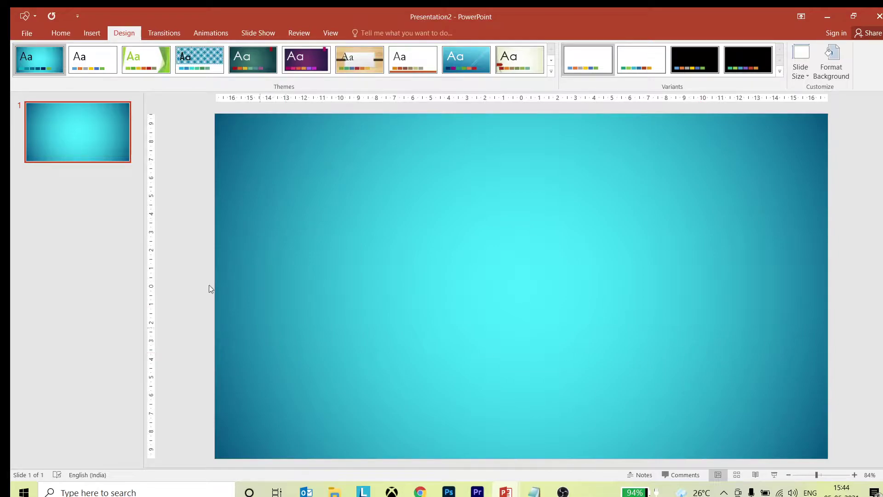
# Step: Insert the Mark_Suckerberg picture from the Episode-09 folder onto the slide and select it
pyautogui.click(96, 34)
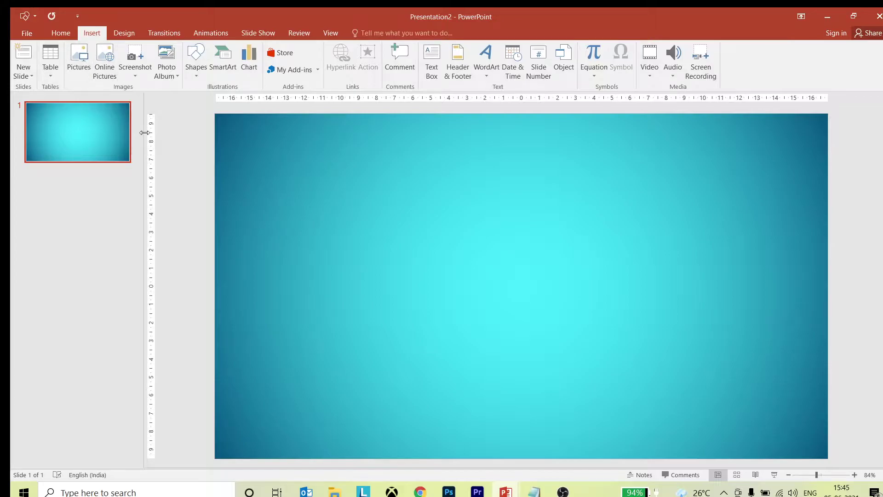
pyautogui.moveTo(335, 490)
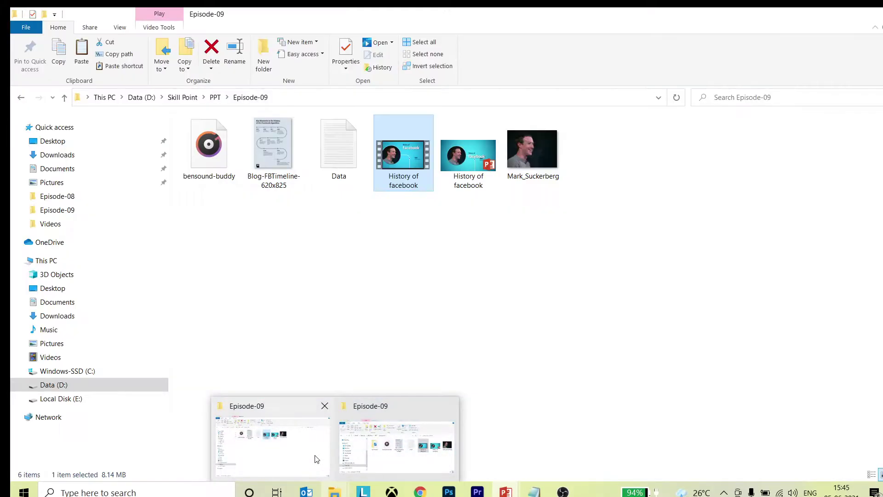
pyautogui.click(317, 459)
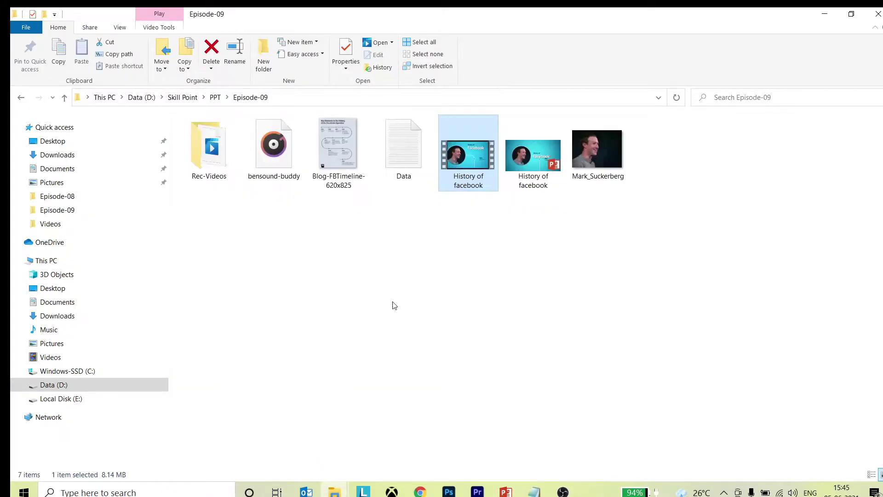
pyautogui.click(467, 247)
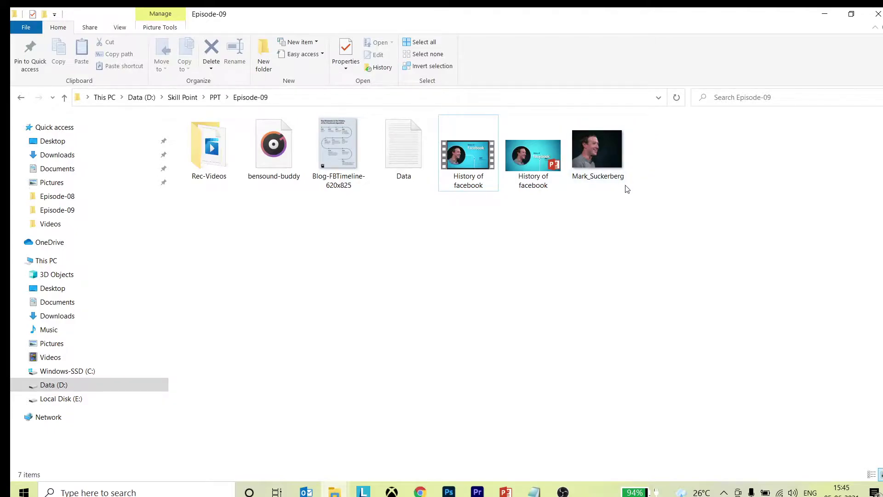
pyautogui.moveTo(600, 156); pyautogui.dragTo(421, 260)
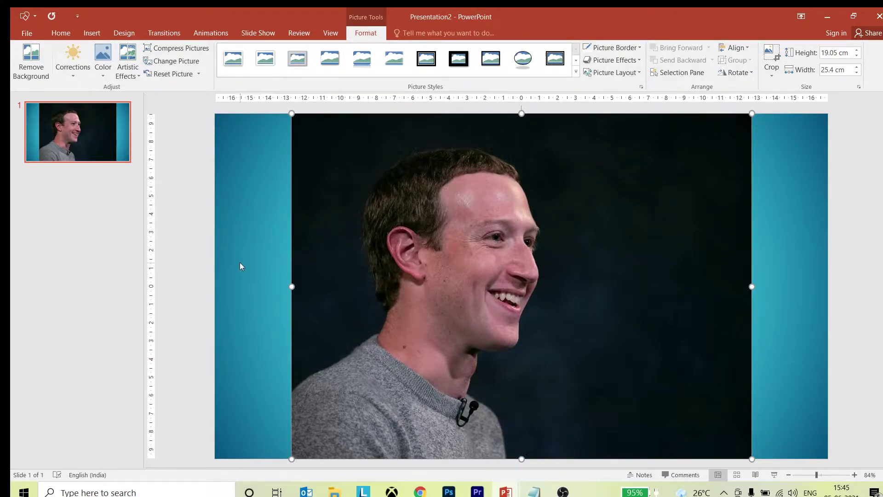
pyautogui.click(280, 286)
pyautogui.click(398, 235)
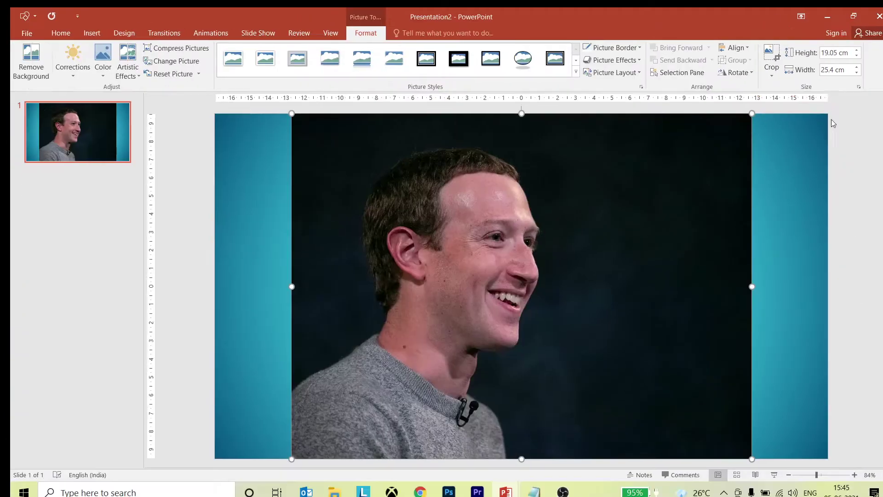
pyautogui.click(773, 75)
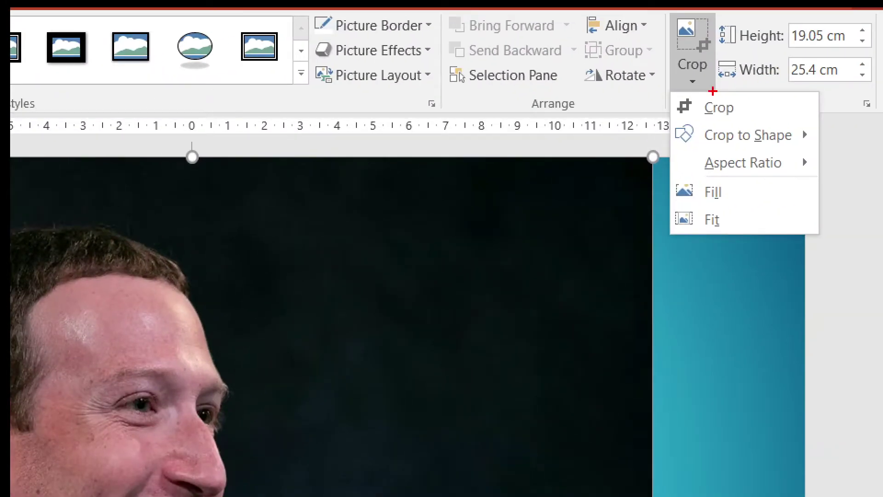
pyautogui.moveTo(670, 117)
pyautogui.mouseDown()
pyautogui.moveTo(823, 154)
pyautogui.moveTo(846, 326)
pyautogui.mouseUp()
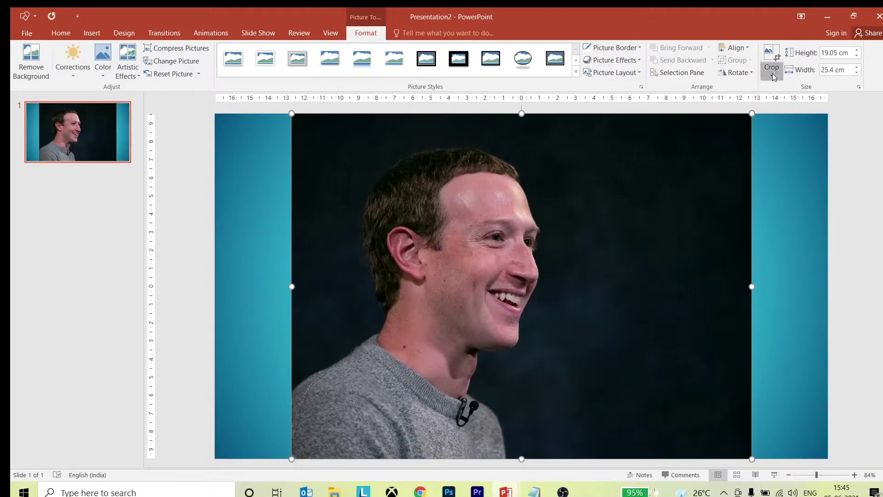
pyautogui.click(692, 69)
pyautogui.moveTo(725, 137)
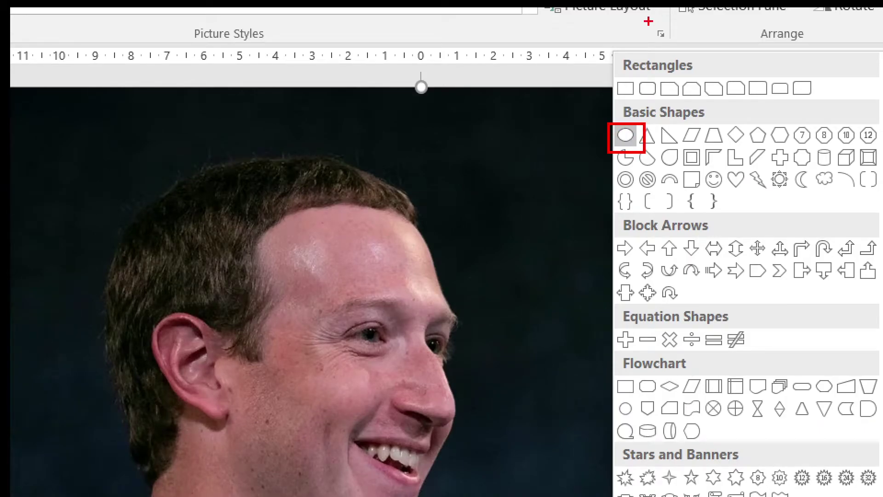
pyautogui.moveTo(624, 154); pyautogui.dragTo(566, 378)
pyautogui.press('Escape')
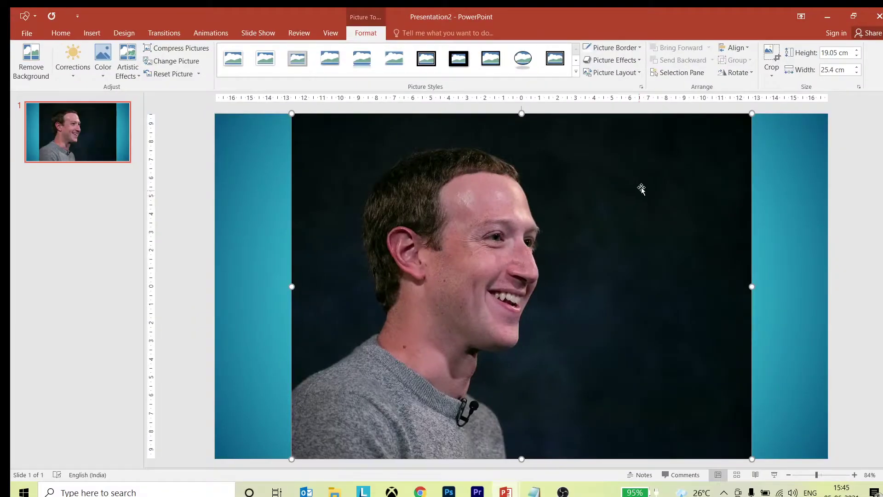
# Step: Crop the portrait picture to the Oval basic shape
pyautogui.click(772, 69)
pyautogui.moveTo(786, 105)
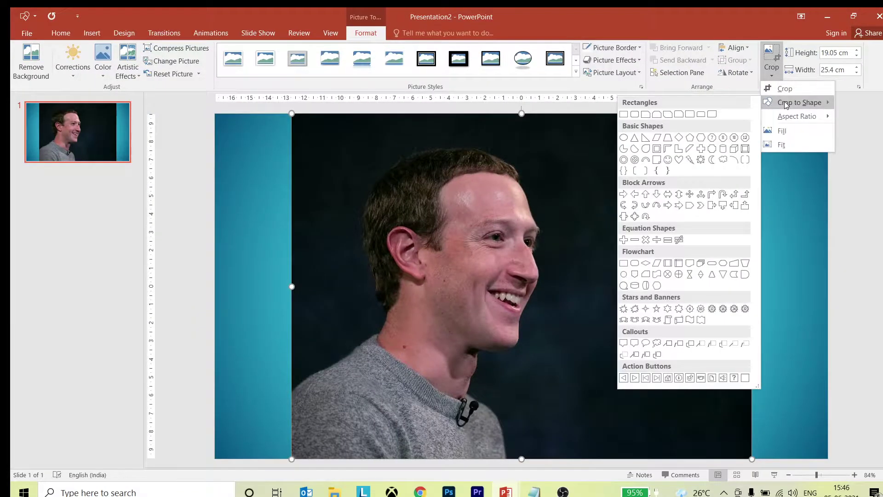
pyautogui.click(624, 137)
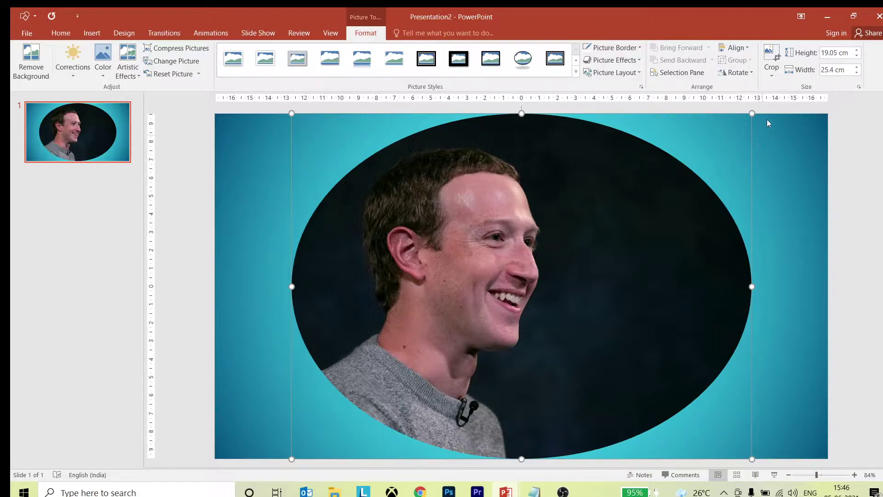
# Step: Set the oval picture's crop aspect ratio to 1:1 so it forms a circle
pyautogui.click(772, 75)
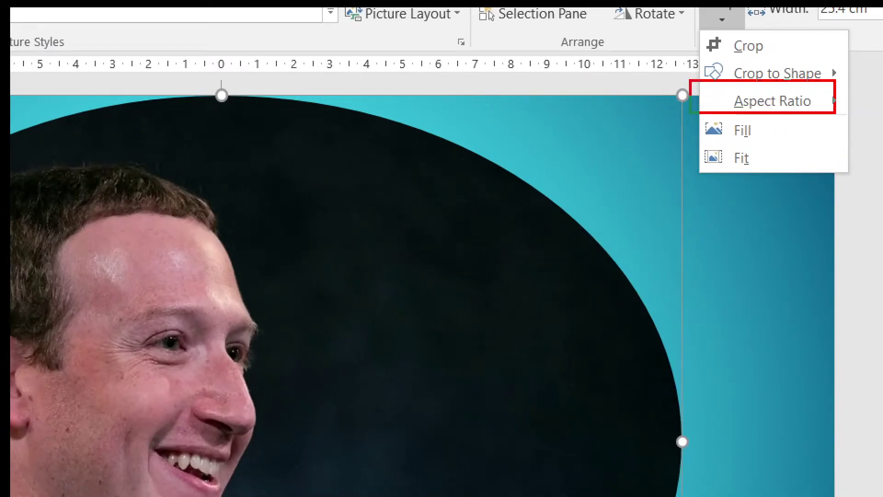
pyautogui.press('Escape')
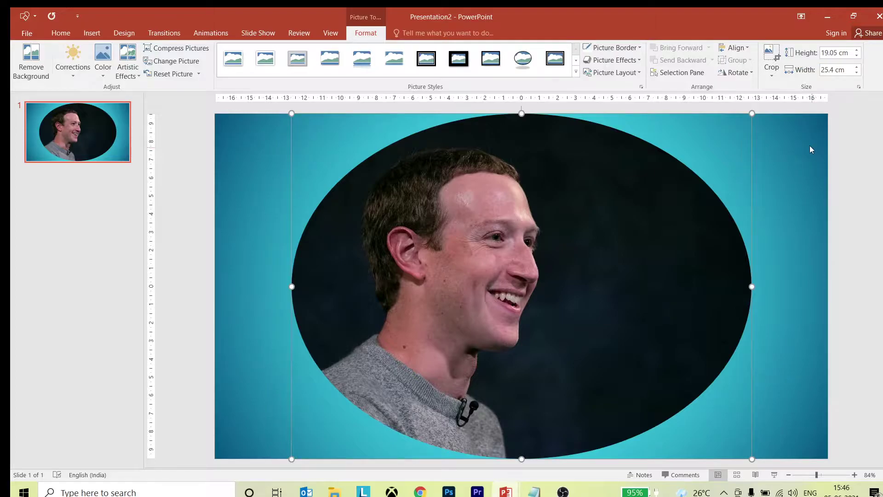
pyautogui.click(772, 69)
pyautogui.moveTo(803, 115)
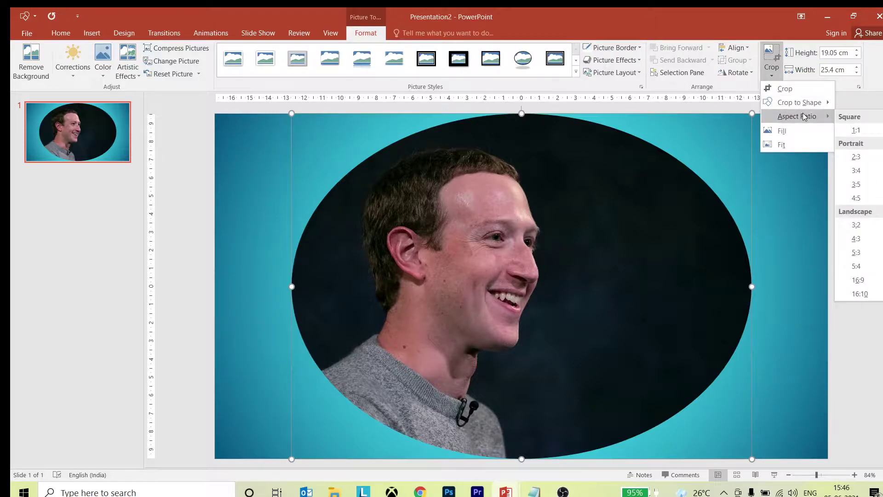
pyautogui.click(856, 131)
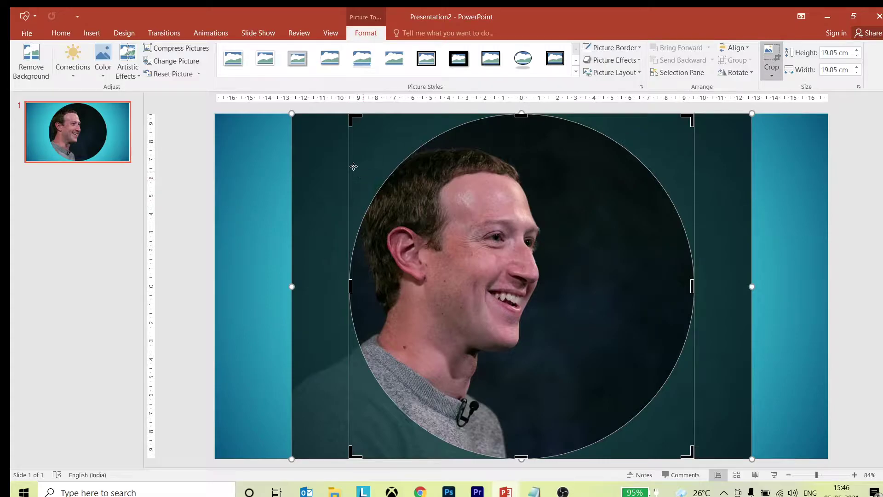
# Step: Reduce the crop frame to about 18.62 cm high and 18.81 cm wide, and resize and shift the portrait right within it
pyautogui.moveTo(356, 118)
pyautogui.mouseDown()
pyautogui.moveTo(366, 130)
pyautogui.moveTo(355, 122)
pyautogui.mouseUp()
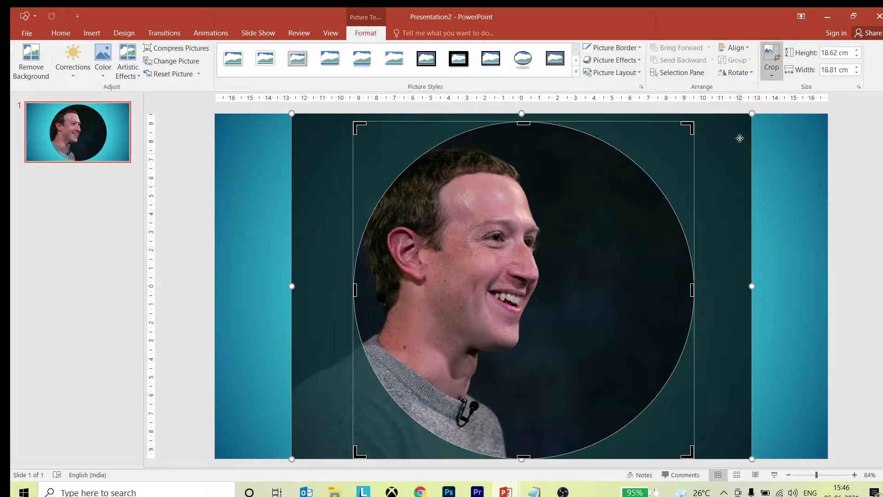
pyautogui.moveTo(745, 122); pyautogui.dragTo(689, 162)
pyautogui.moveTo(600, 260); pyautogui.dragTo(637, 228)
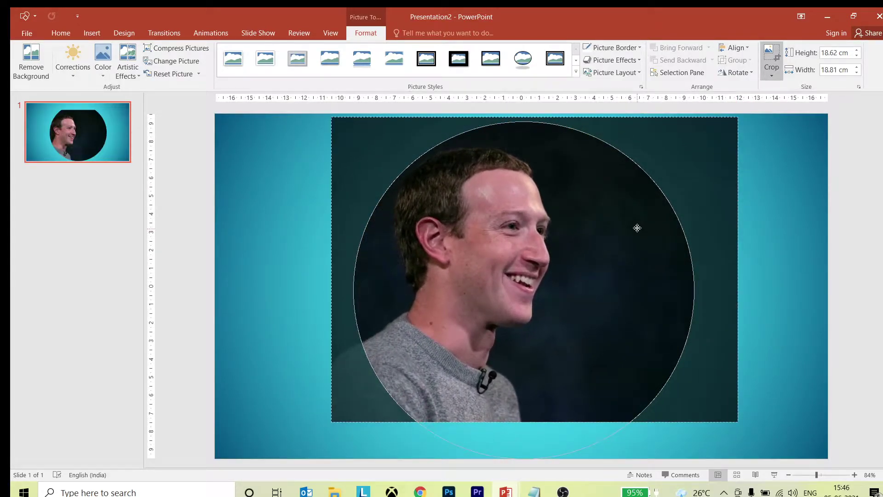
pyautogui.moveTo(736, 422); pyautogui.dragTo(771, 460)
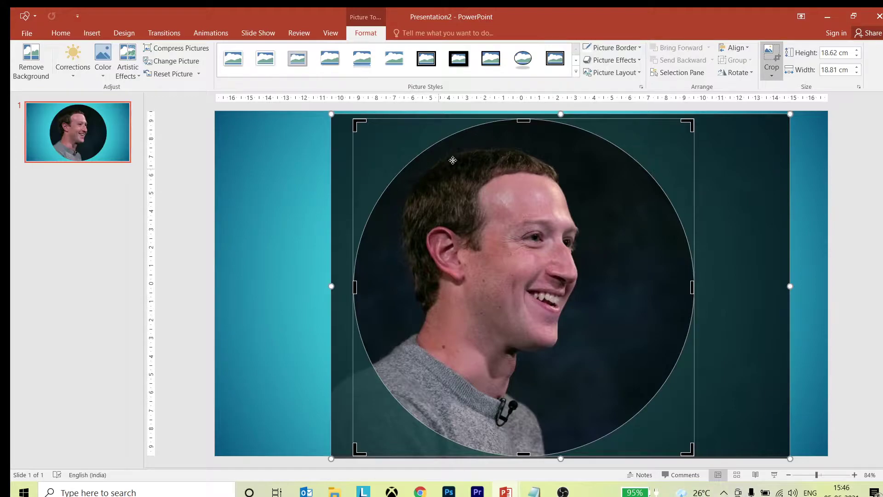
pyautogui.moveTo(583, 299); pyautogui.dragTo(602, 298)
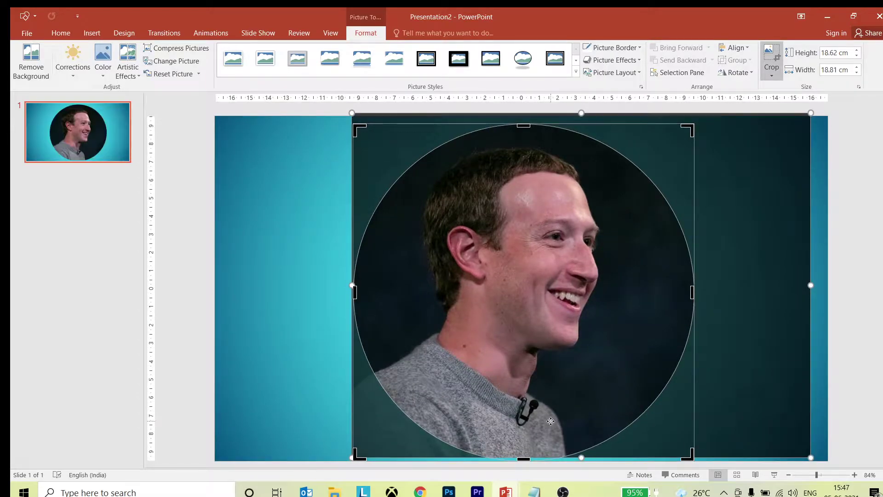